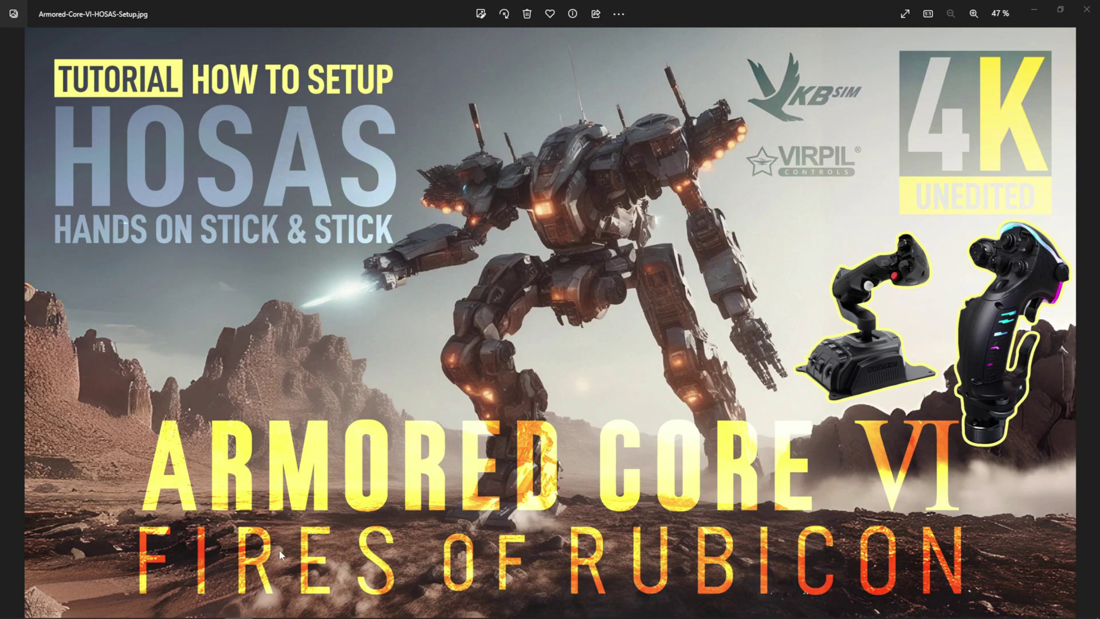
Bring the AntiMicroX releases page forward and scroll down to the 3.3.4 Assets list.
mouse_move(111, 613)
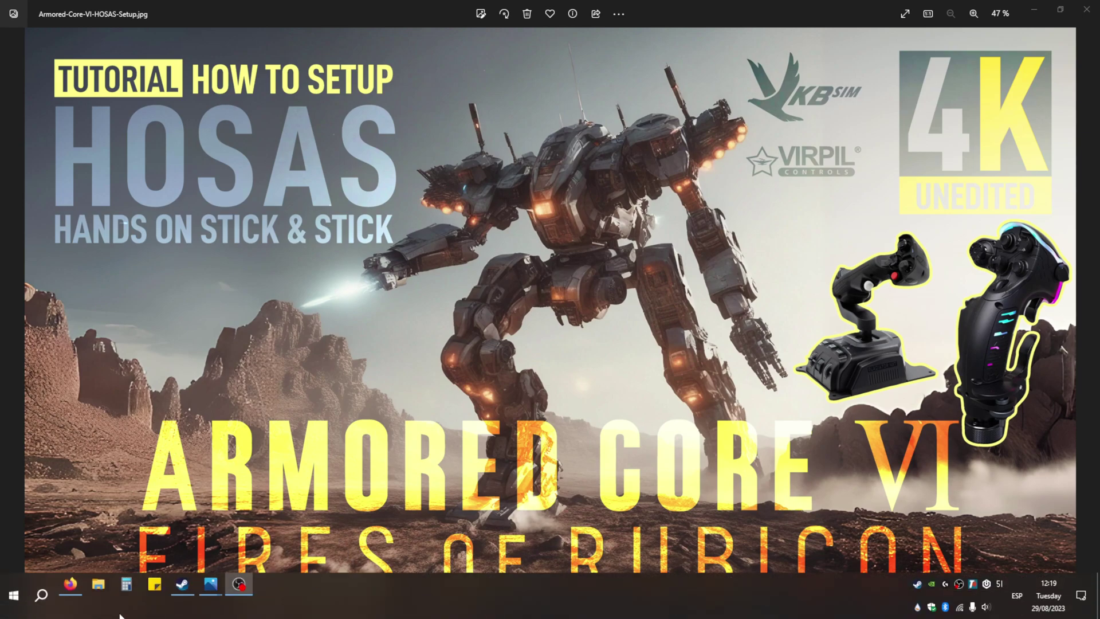
click(71, 584)
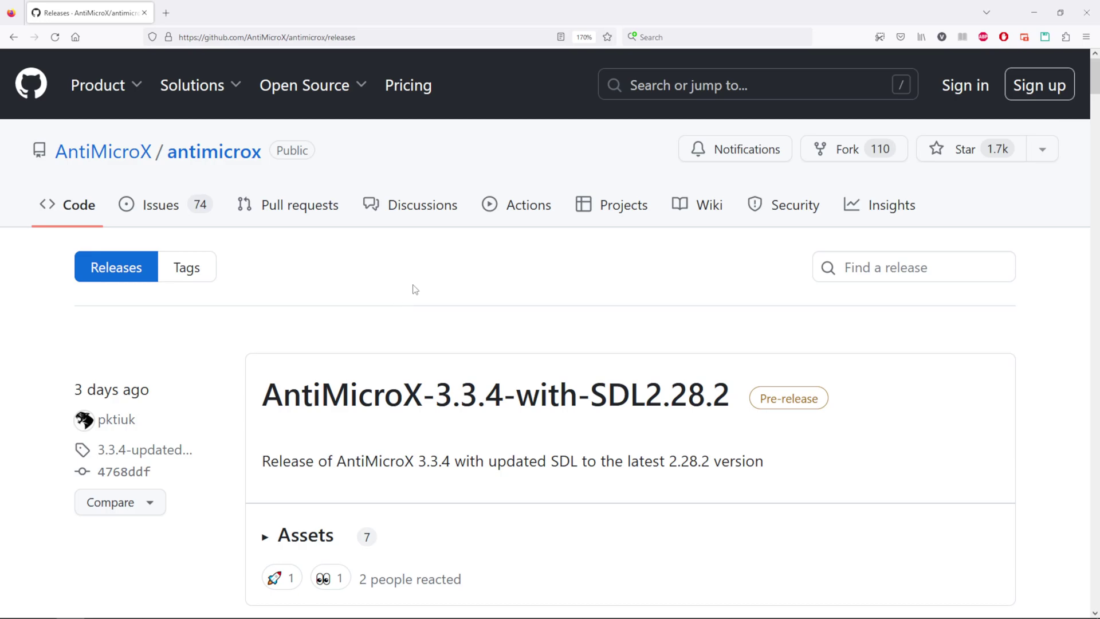
scroll(416, 289, down, 3)
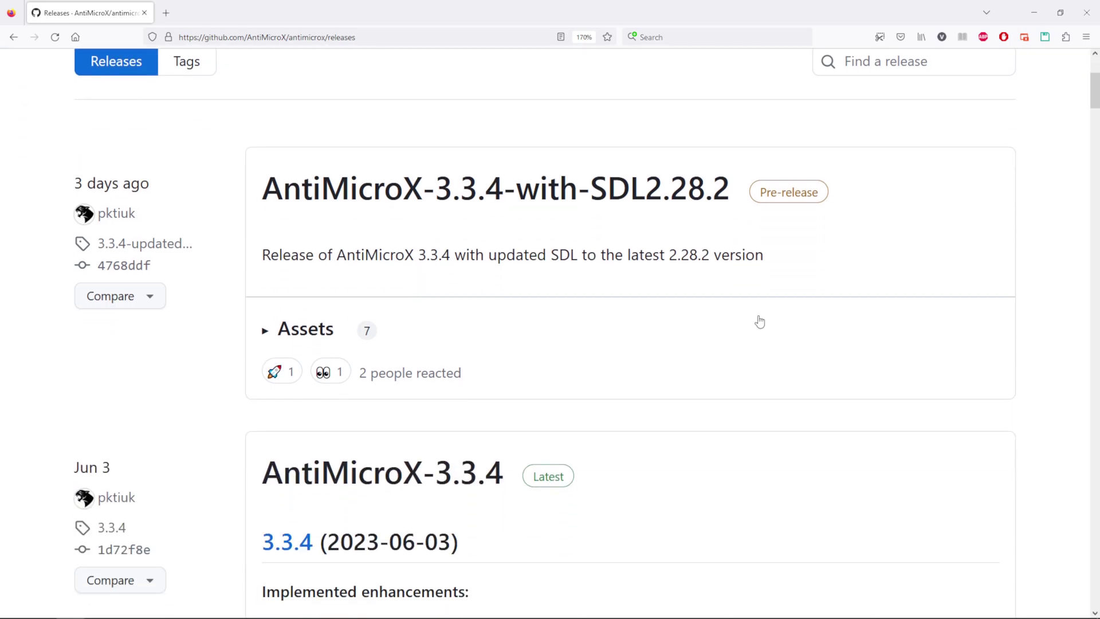
scroll(745, 312, down, 1)
scroll(733, 298, down, 7)
scroll(695, 272, up, 6)
scroll(696, 281, down, 12)
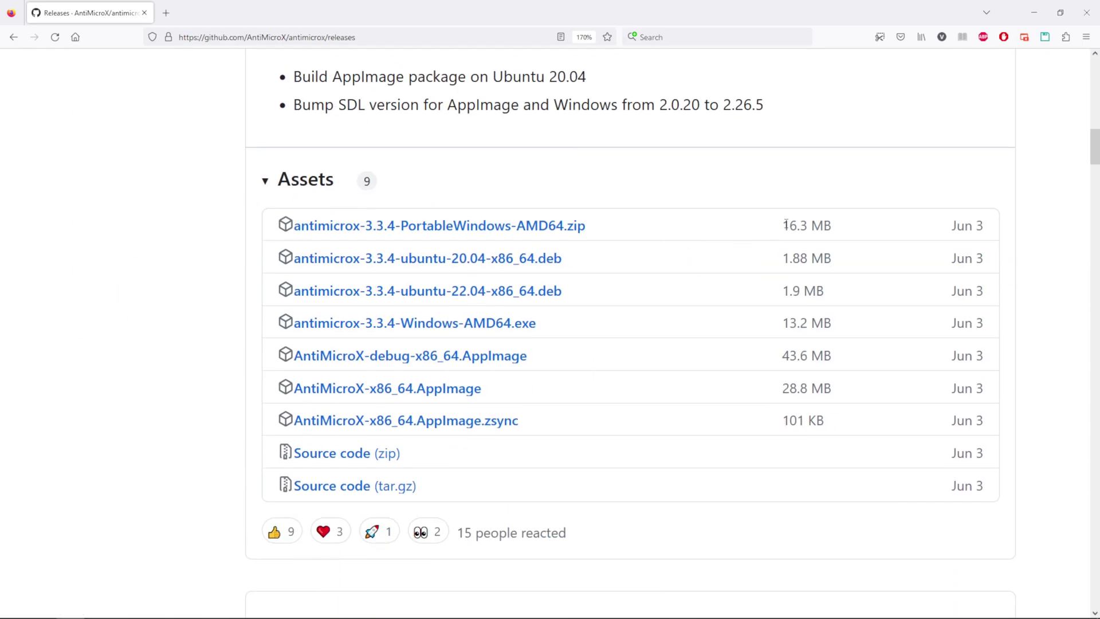
Highlight the portable zip's 16.3 MB and Windows installer's 13.2 MB file sizes.
drag(785, 223, 824, 241)
click(848, 231)
click(824, 241)
drag(836, 325, 765, 314)
click(765, 314)
mouse_move(781, 226)
mouse_down()
mouse_move(837, 232)
mouse_move(781, 225)
mouse_up()
click(838, 233)
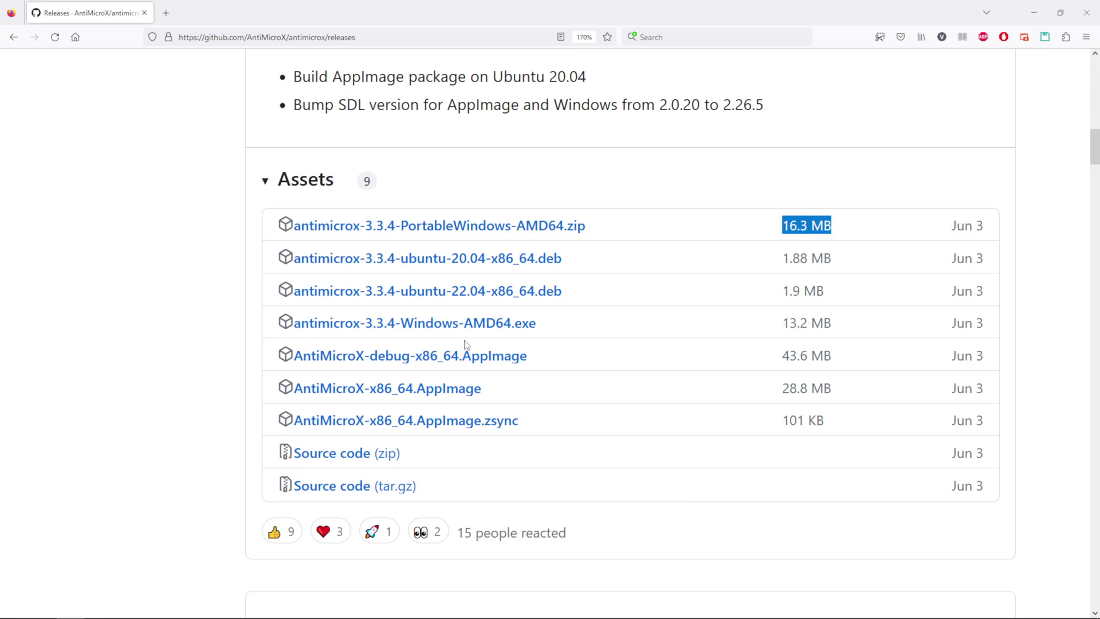
drag(782, 322, 835, 324)
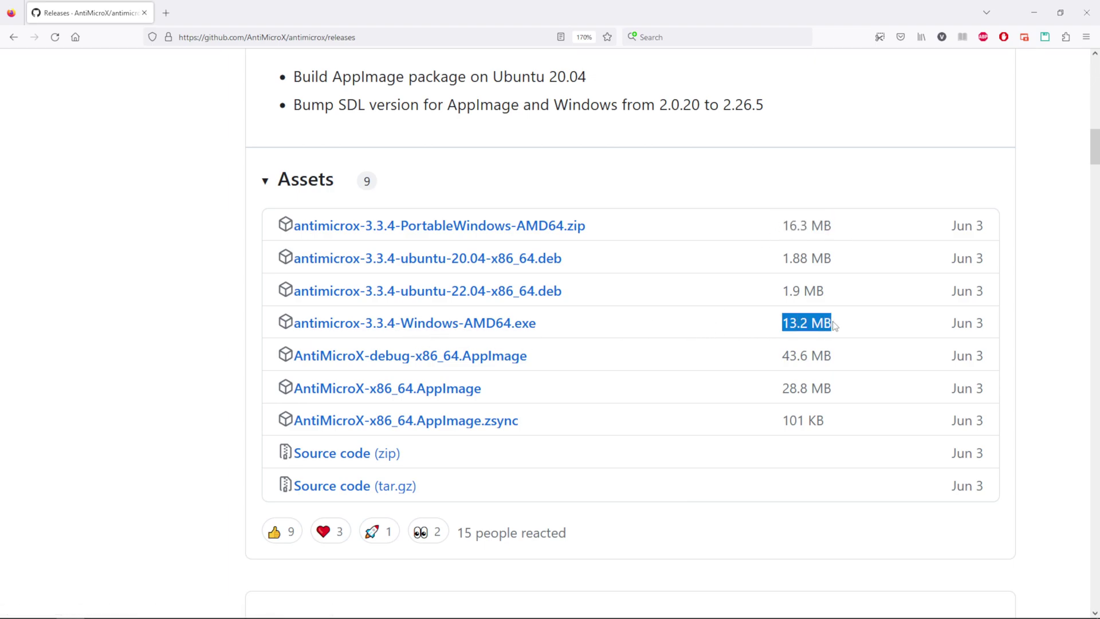
click(810, 328)
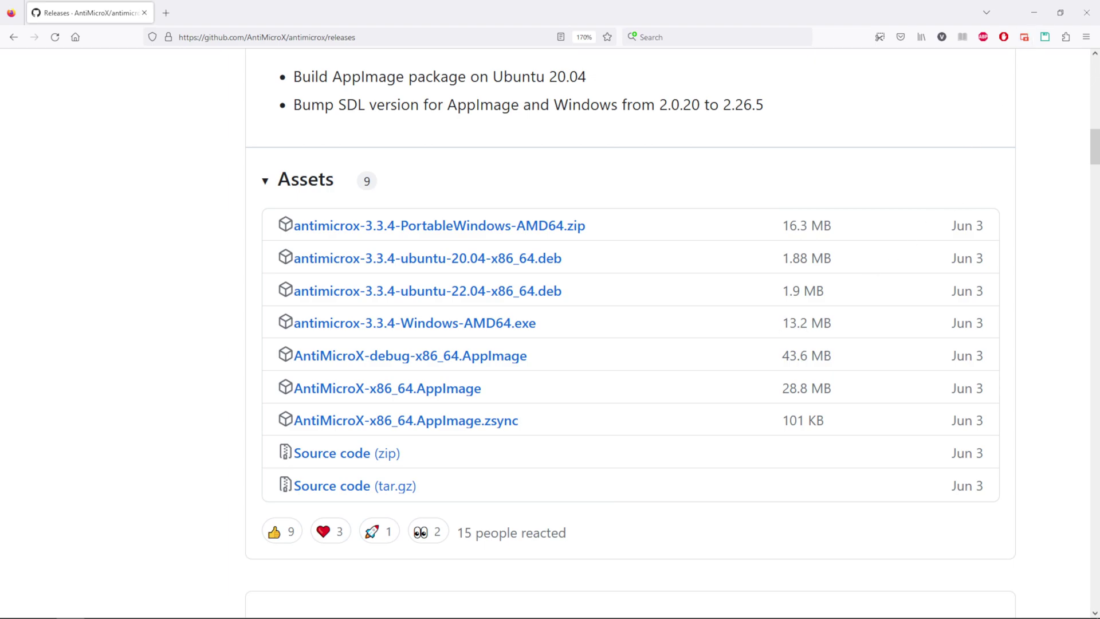
Minimize Firefox, launch AntiMicroX from the Start menu and view the right joystick's mapping.
click(1034, 12)
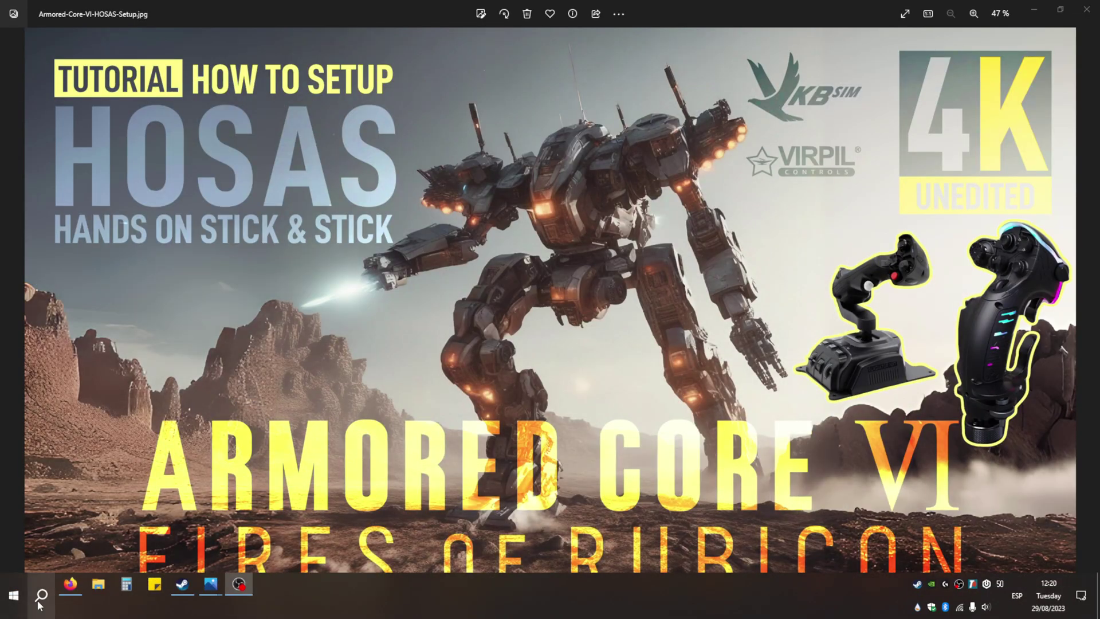
click(13, 595)
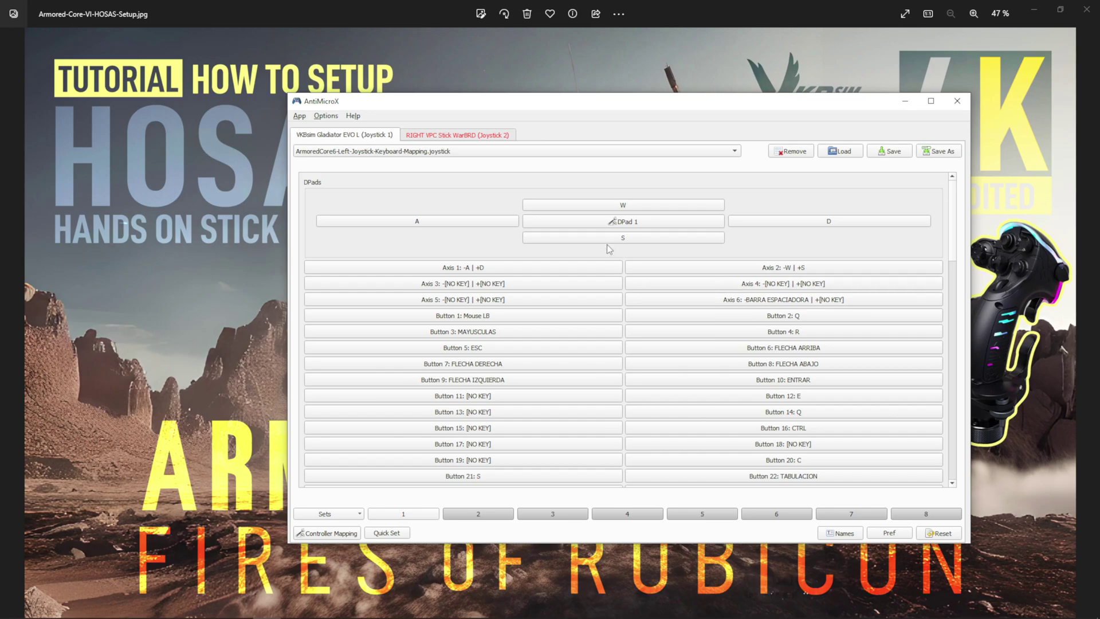
click(432, 135)
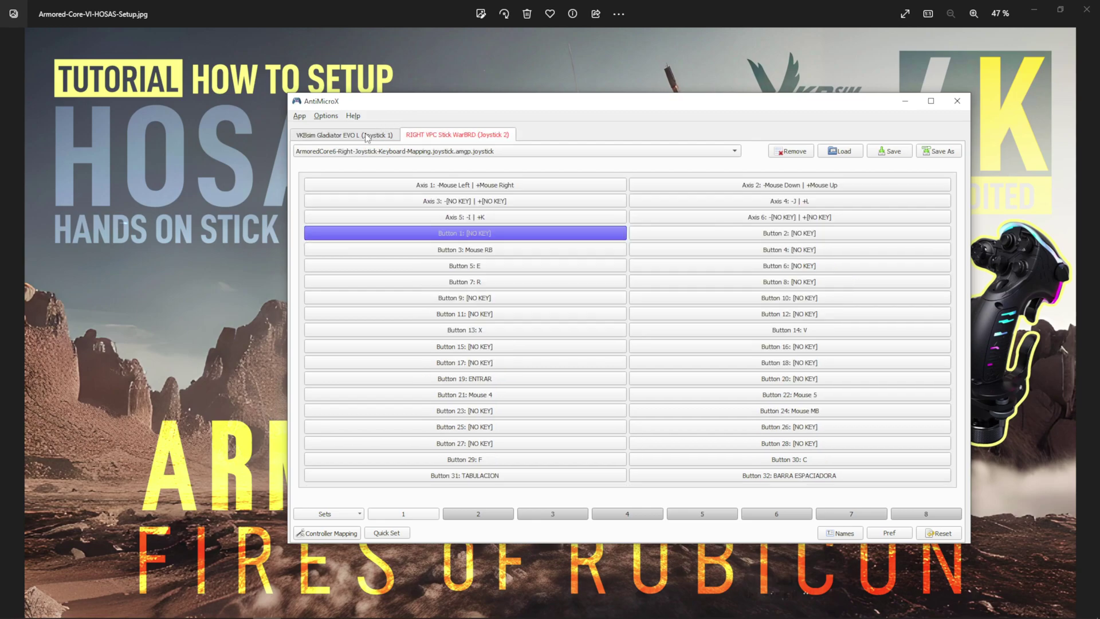
click(370, 134)
Compare the Joystick 1 and Joystick 2 mappings, ending on the left joystick's WASD profile.
click(410, 136)
click(366, 133)
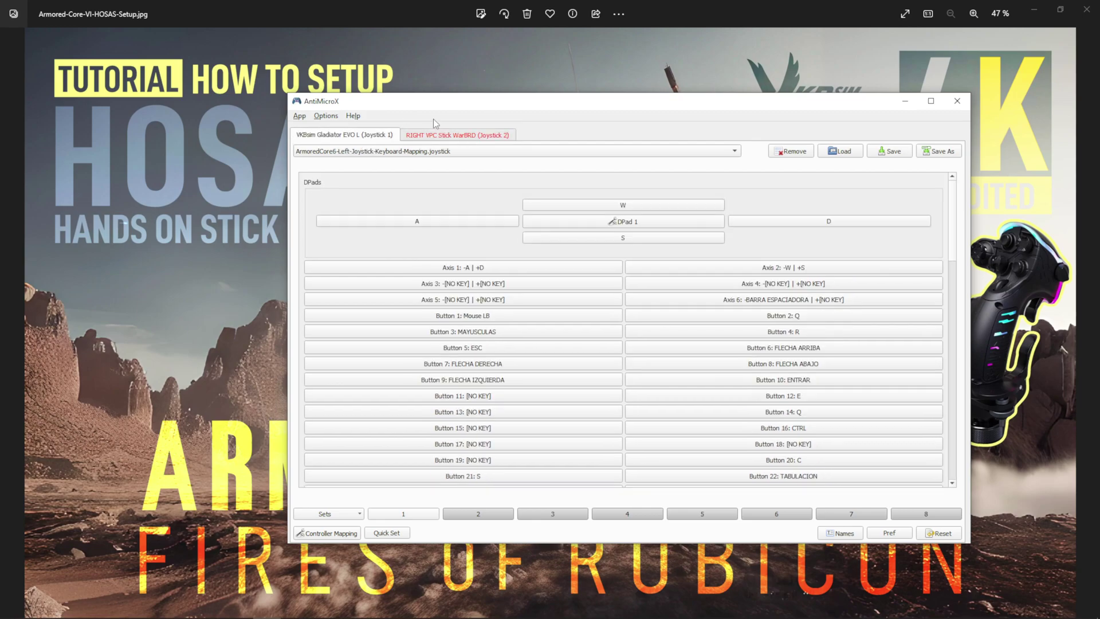
click(433, 135)
click(373, 136)
click(445, 136)
click(394, 140)
mouse_move(315, 578)
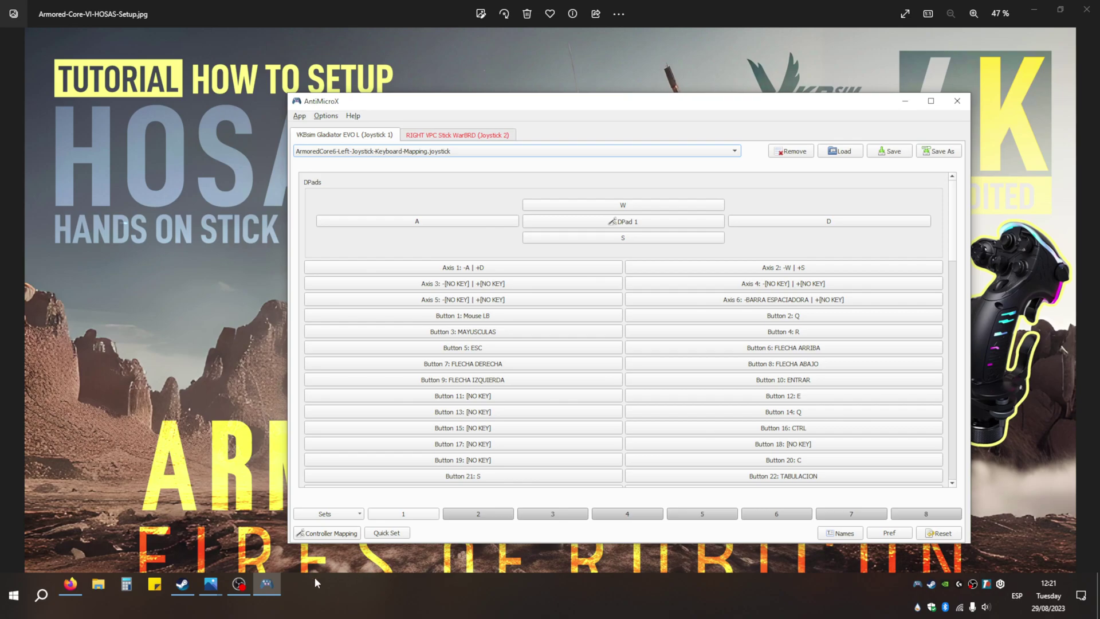
mouse_move(210, 585)
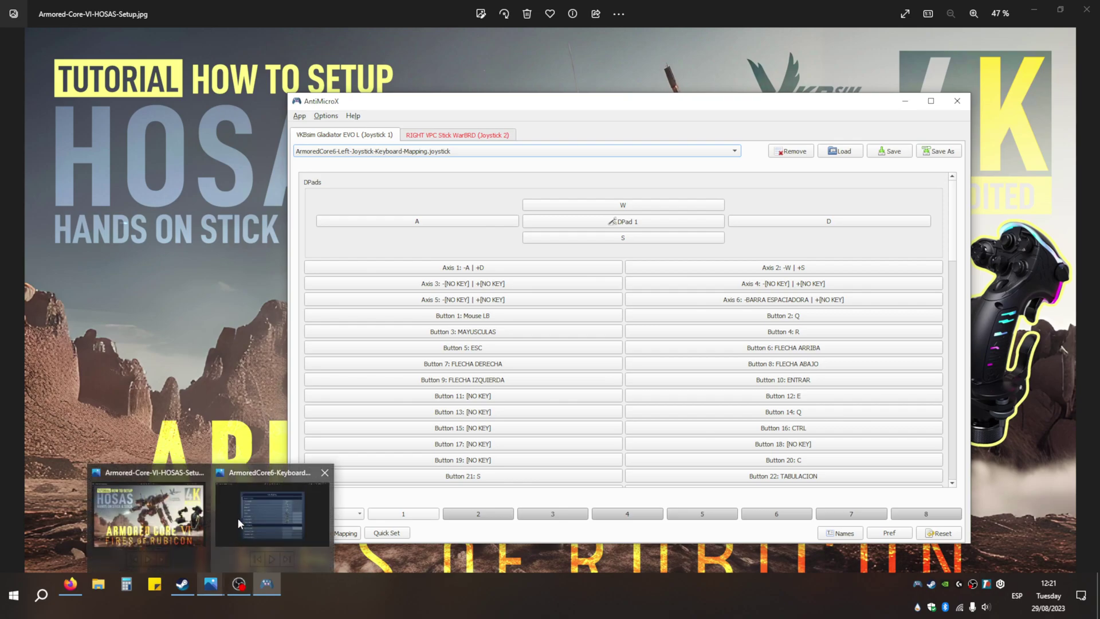
click(239, 516)
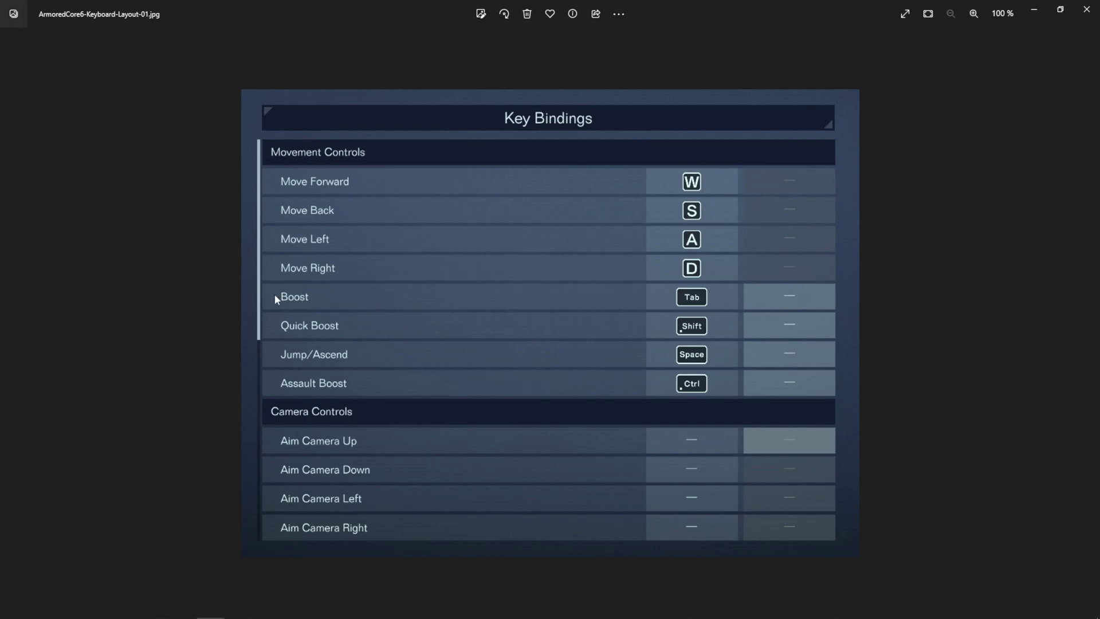
scroll(572, 256, down, 1)
scroll(577, 256, up, 1)
scroll(576, 255, down, 1)
scroll(810, 75, up, 1)
click(1038, 9)
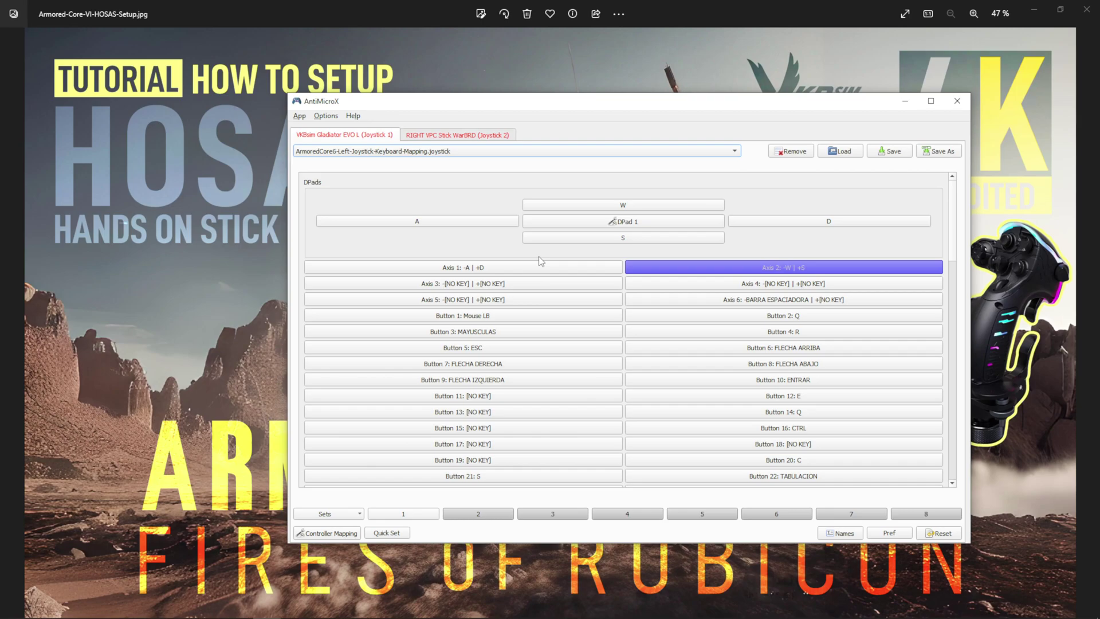
Set Axis 2's preset to None, clearing its W and S keys.
click(780, 268)
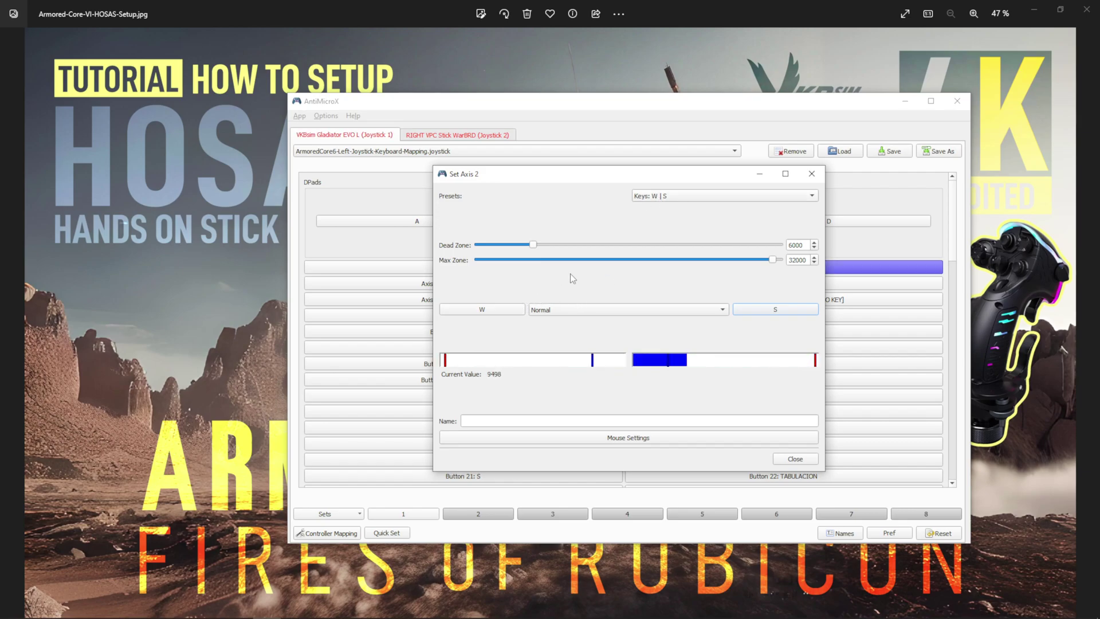
click(689, 197)
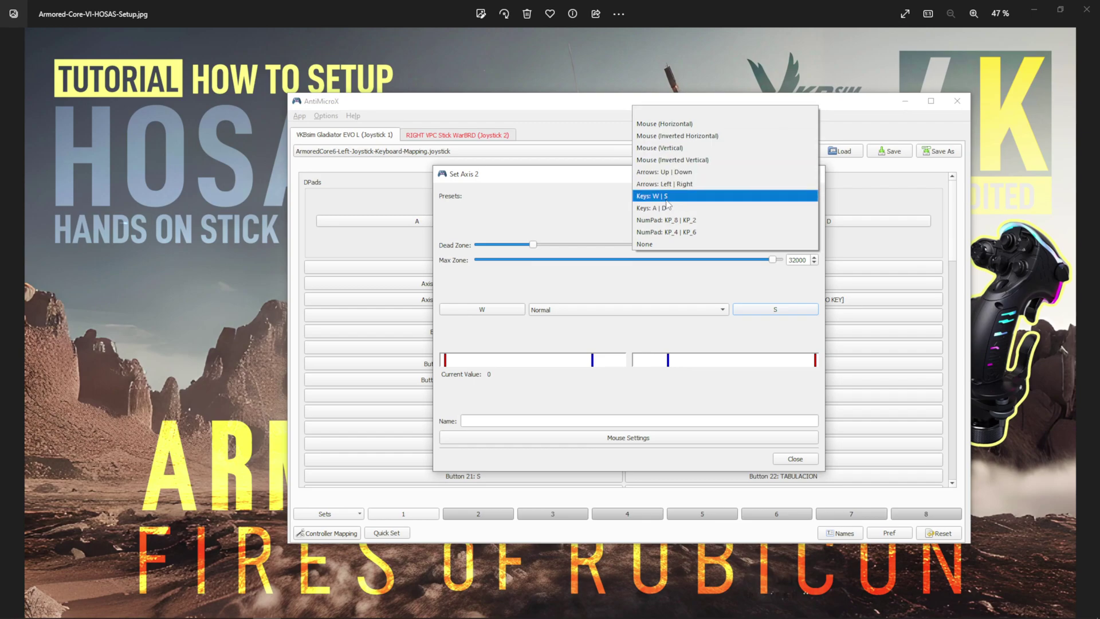
click(672, 196)
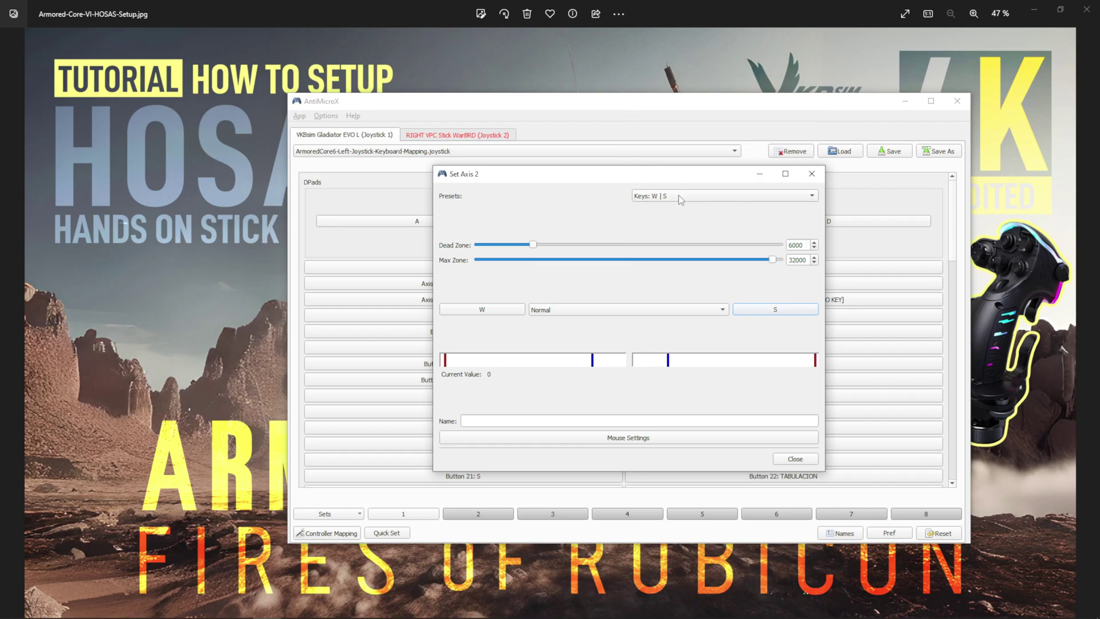
click(677, 197)
click(662, 243)
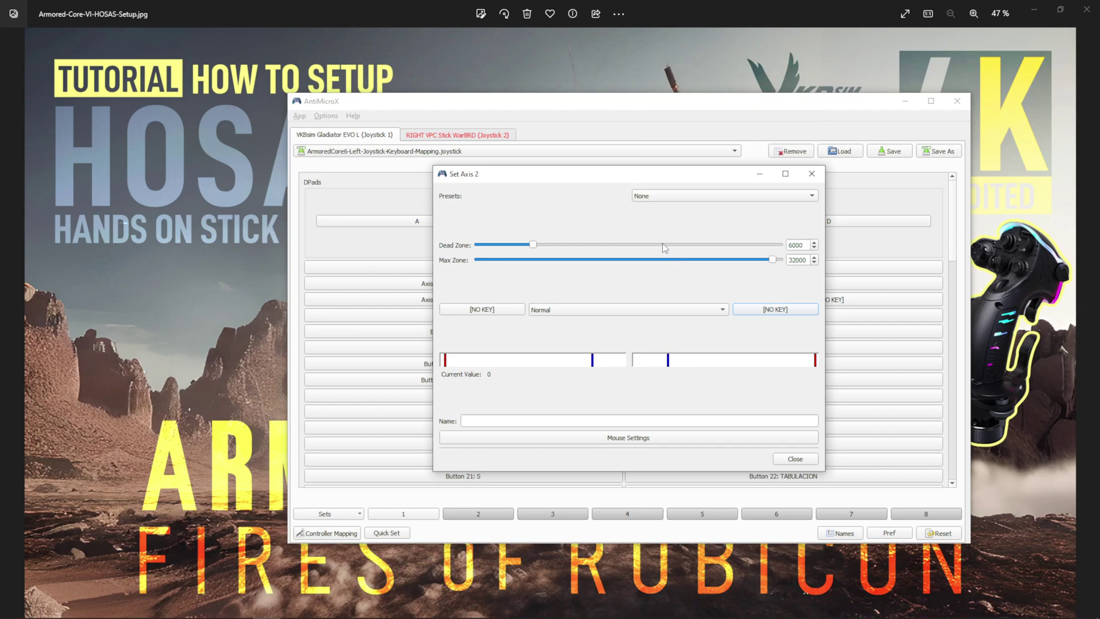
Open Axis 2's negative-direction key assignment and browse the Mouse and Keyboard choices.
click(493, 313)
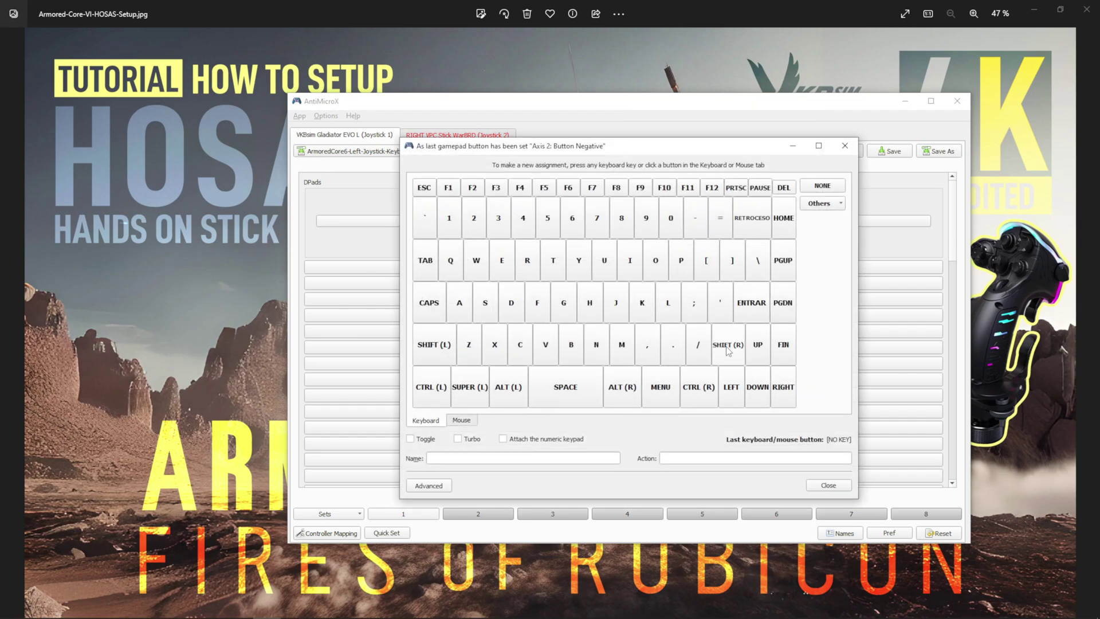
click(459, 420)
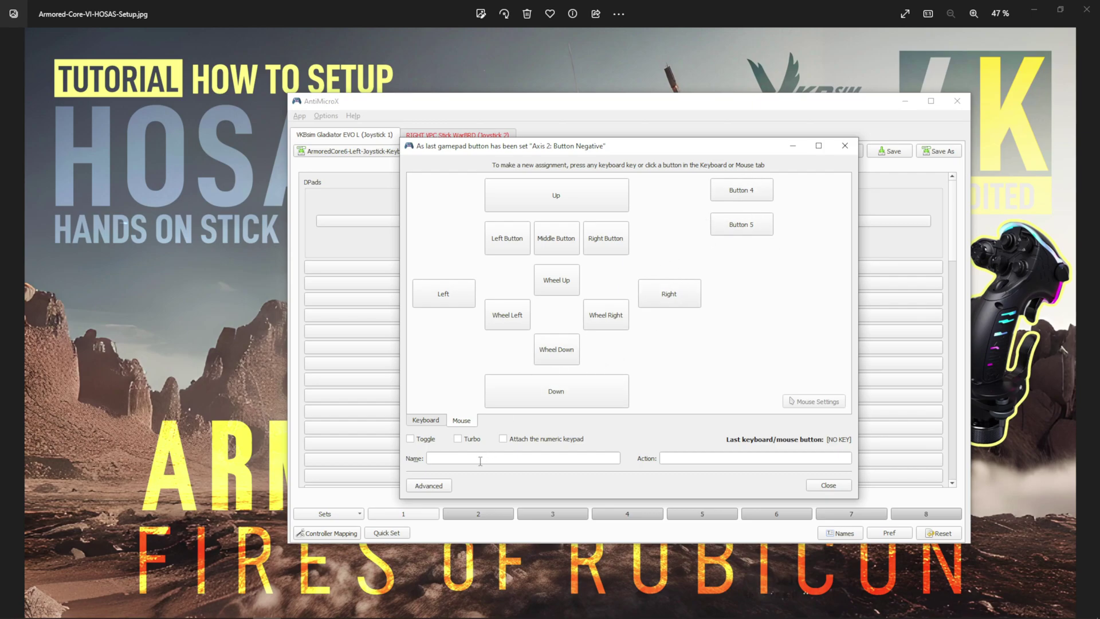
click(435, 421)
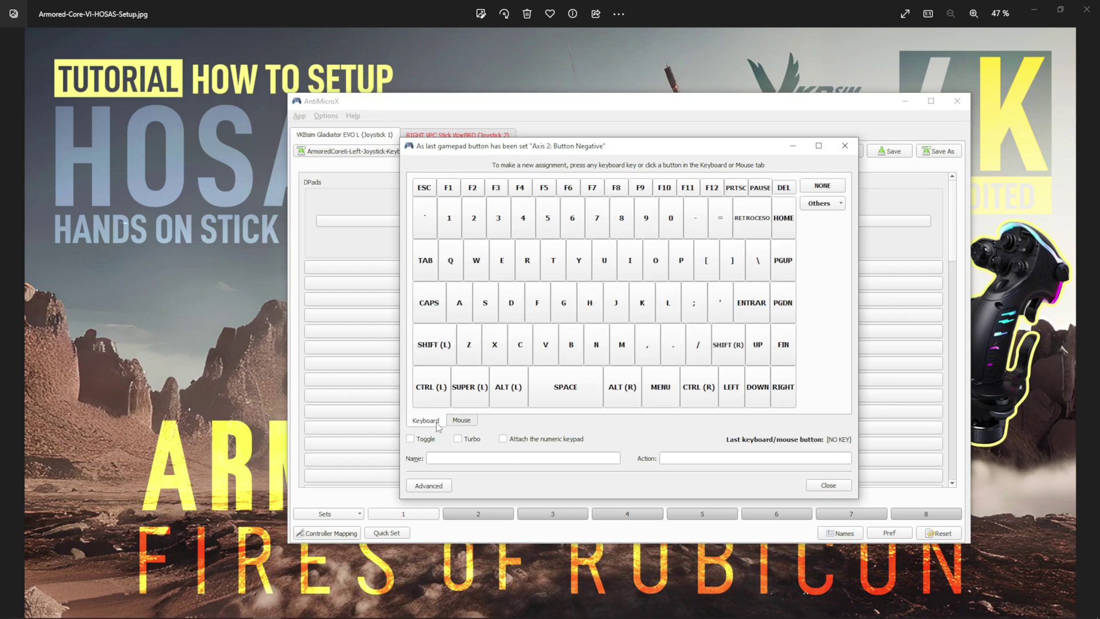
Close the key assignment unchanged, reapply the Keys: W | S preset to Axis 2, and close it.
click(825, 486)
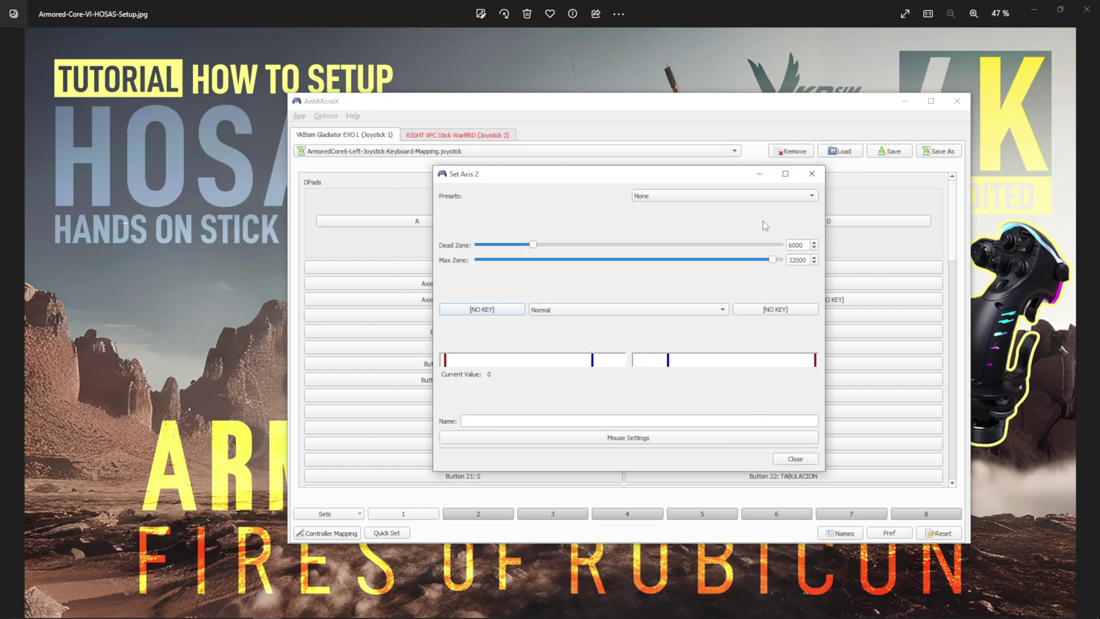
click(726, 197)
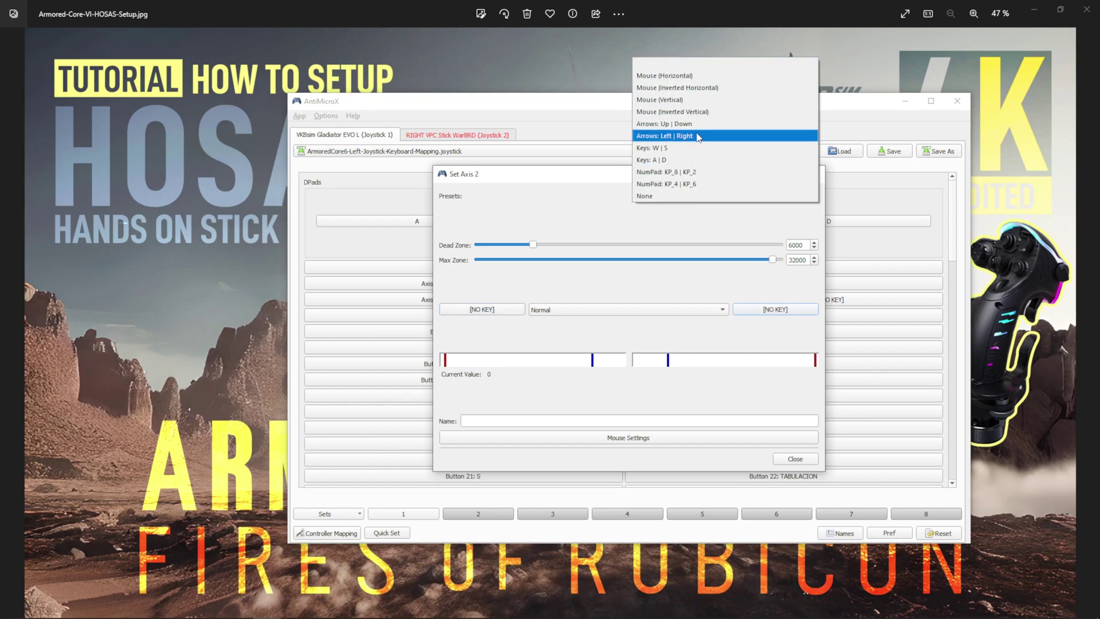
click(687, 148)
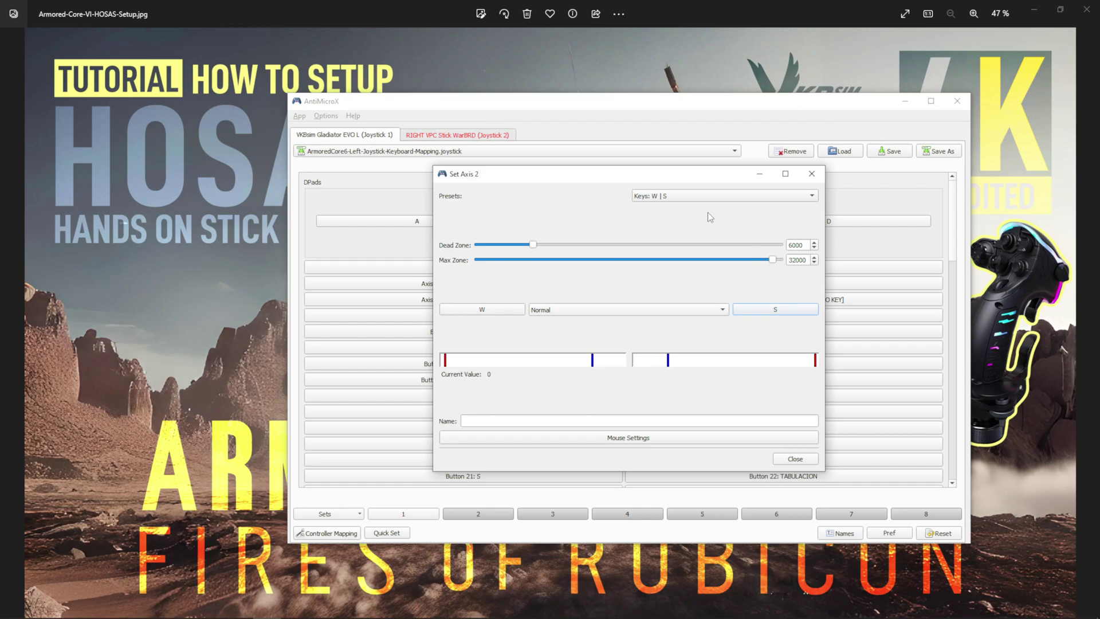
click(801, 460)
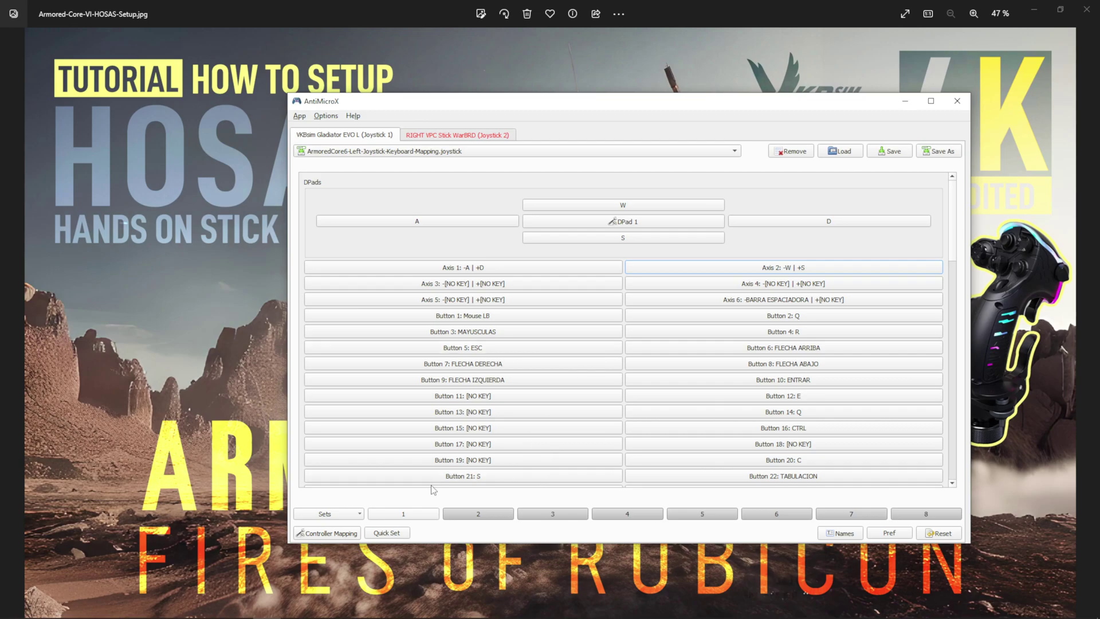
click(325, 533)
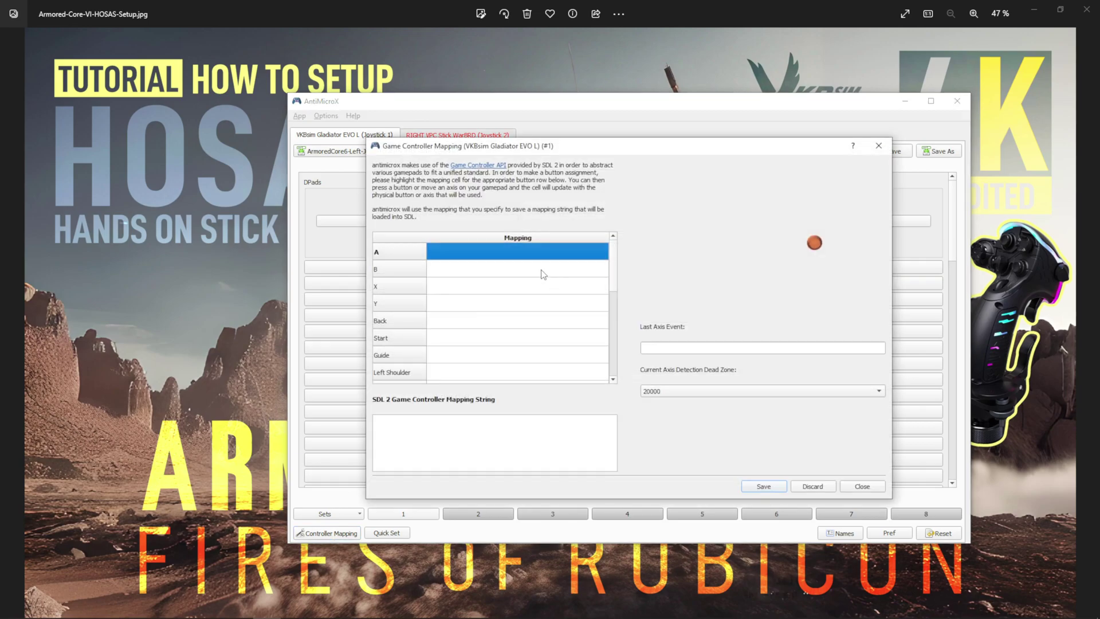
scroll(594, 303, down, 5)
scroll(595, 303, up, 5)
click(861, 486)
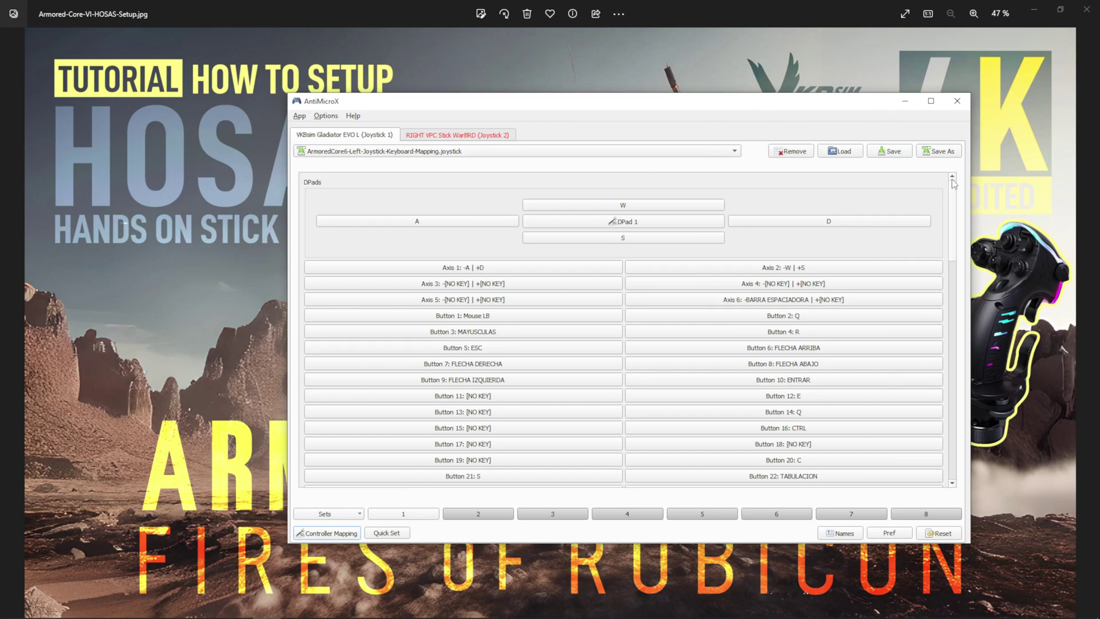
mouse_move(201, 617)
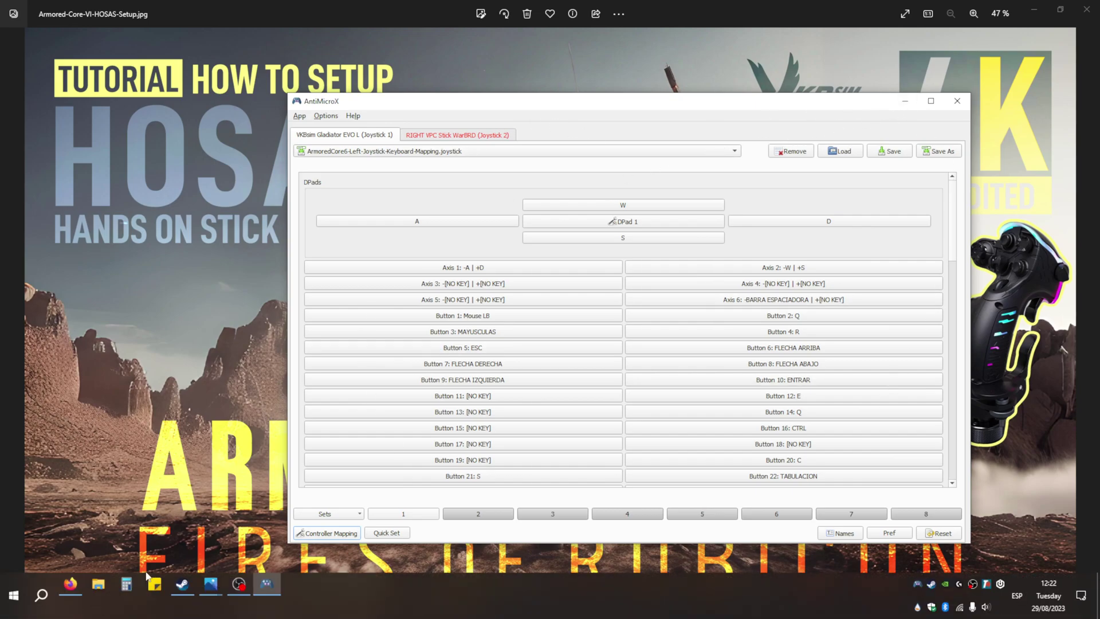
Set Armored Core VI's Steam controller override to Disable Steam Input.
click(183, 585)
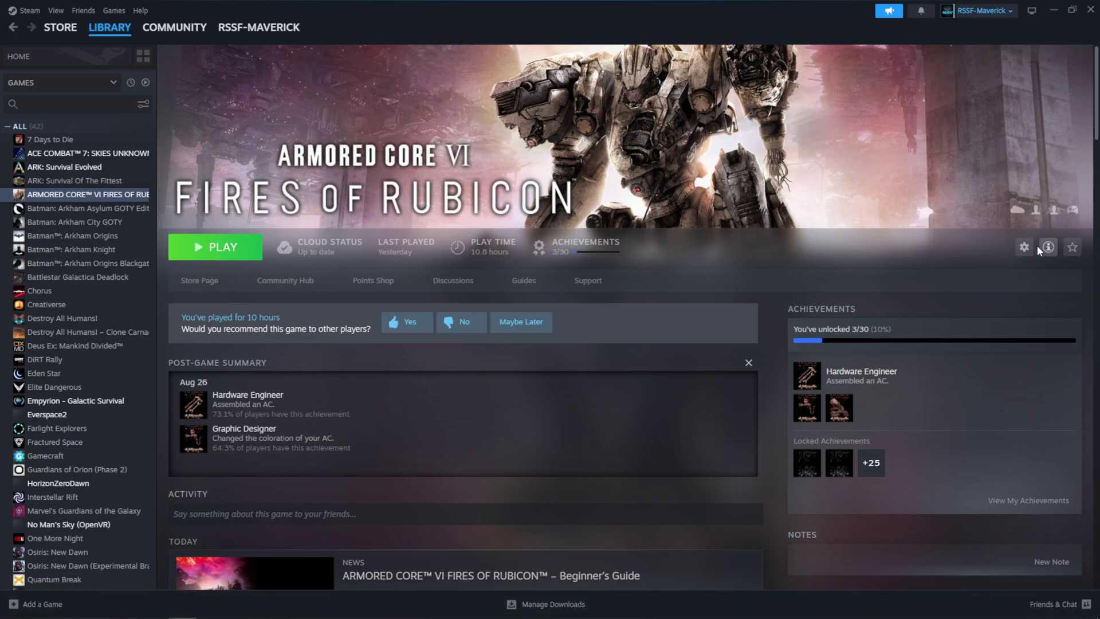
click(1029, 246)
click(1046, 324)
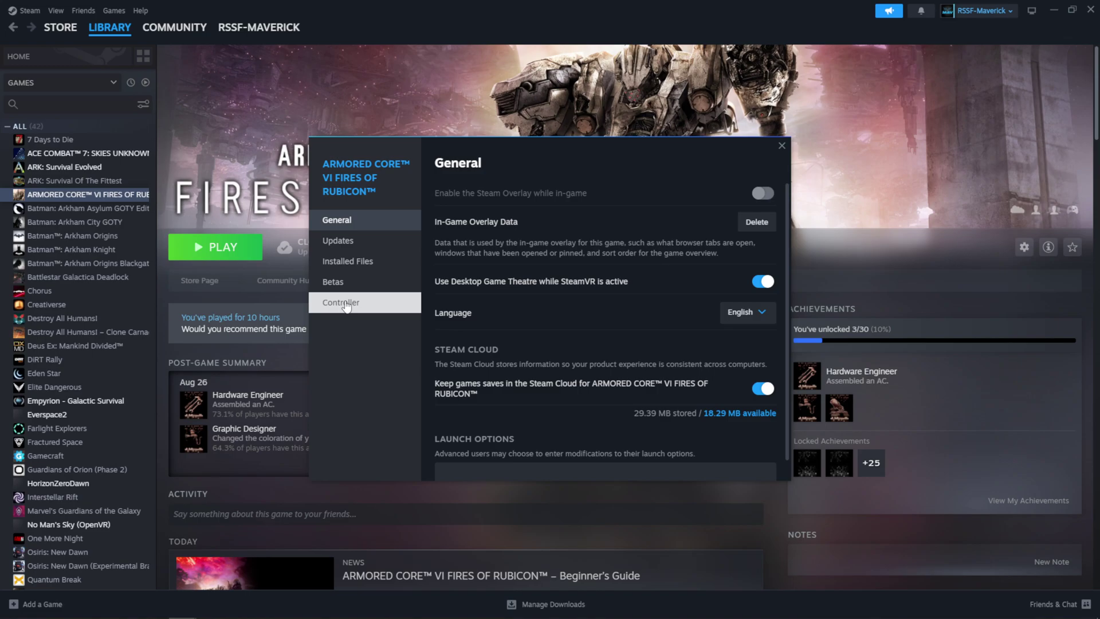
click(346, 306)
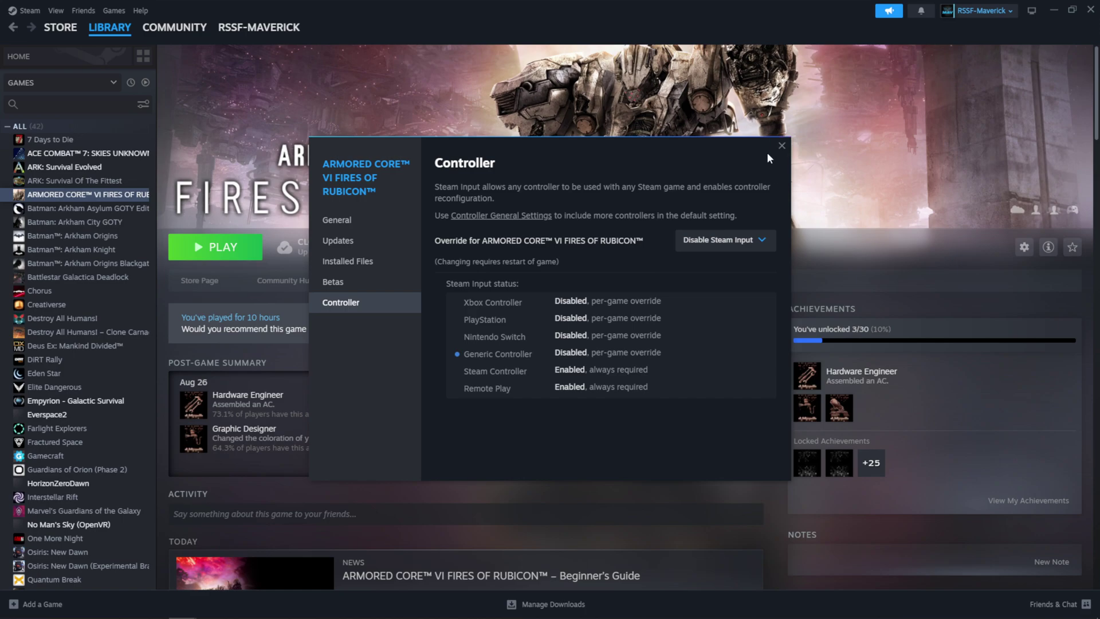
click(782, 146)
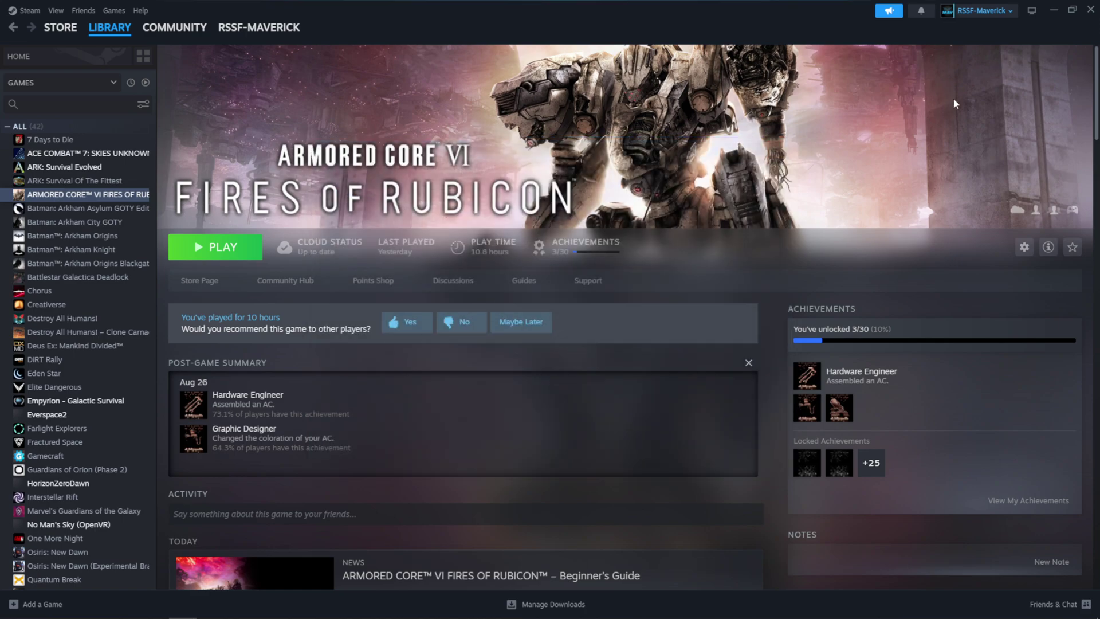
Return to AntiMicroX, move its window up, and open Button 7's FLECHA DERECHA assignment.
click(1052, 11)
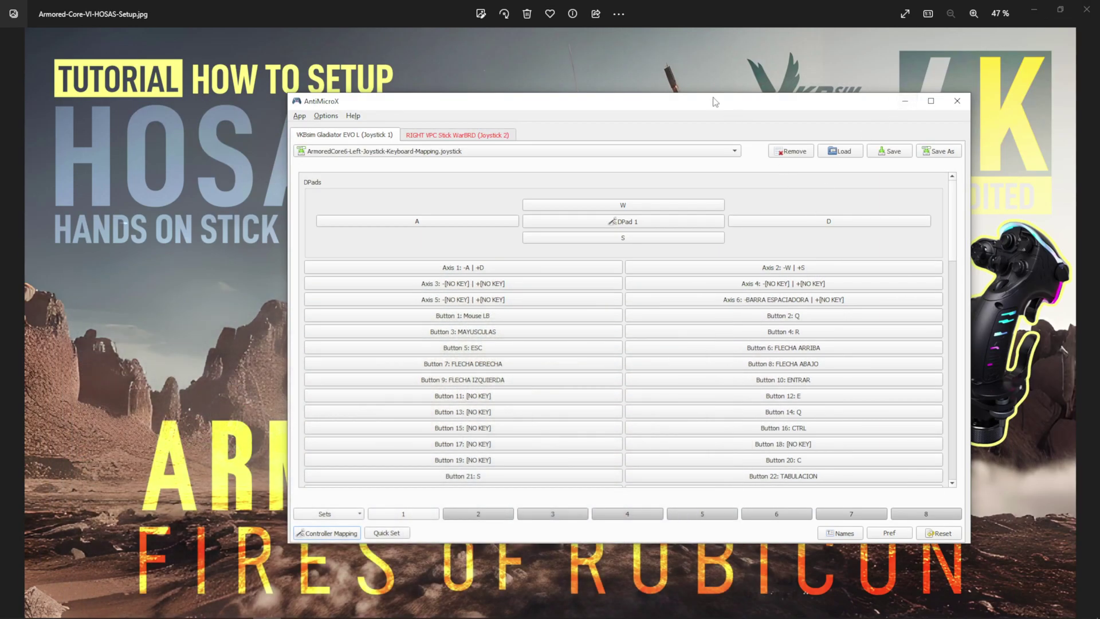
drag(717, 104, 723, 61)
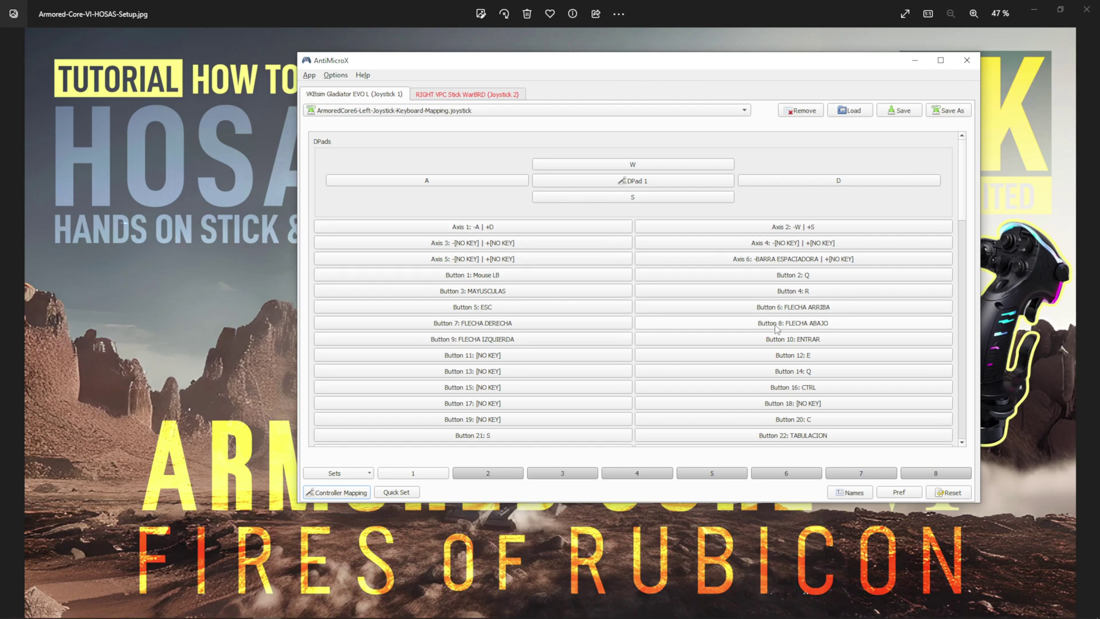
click(532, 323)
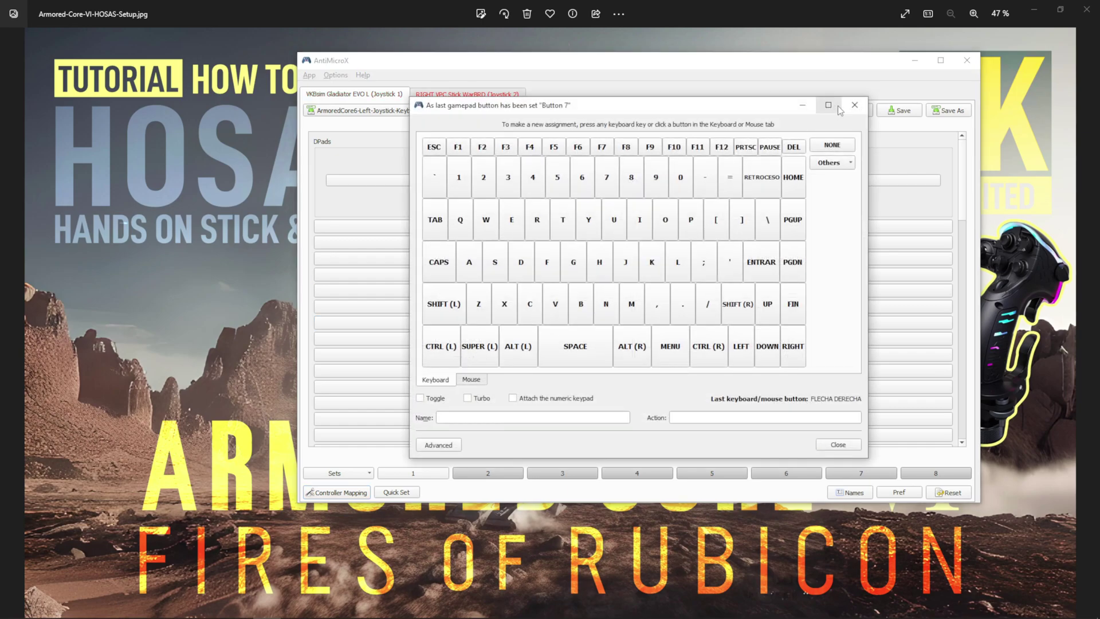